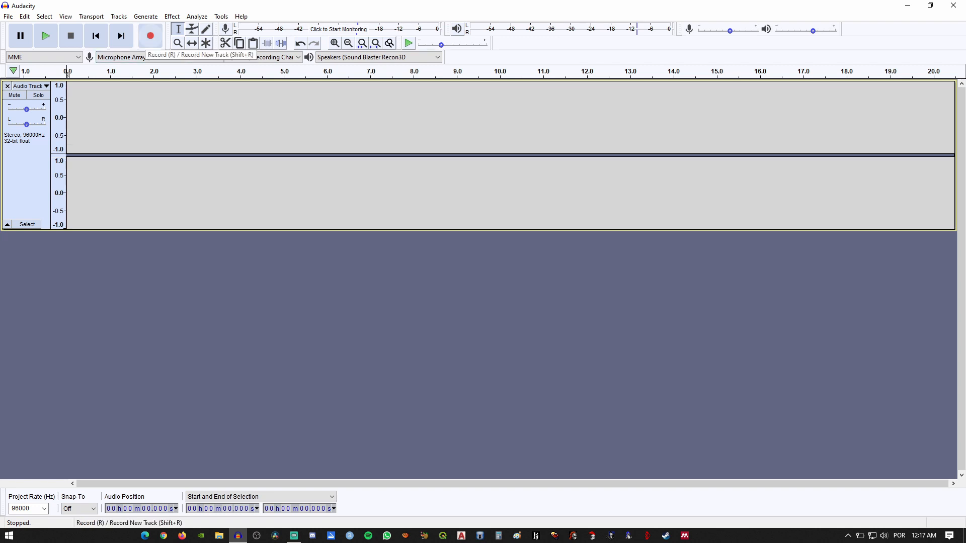
Step: Record a voice take of about 8 seconds on the audio track and play it back
click(150, 35)
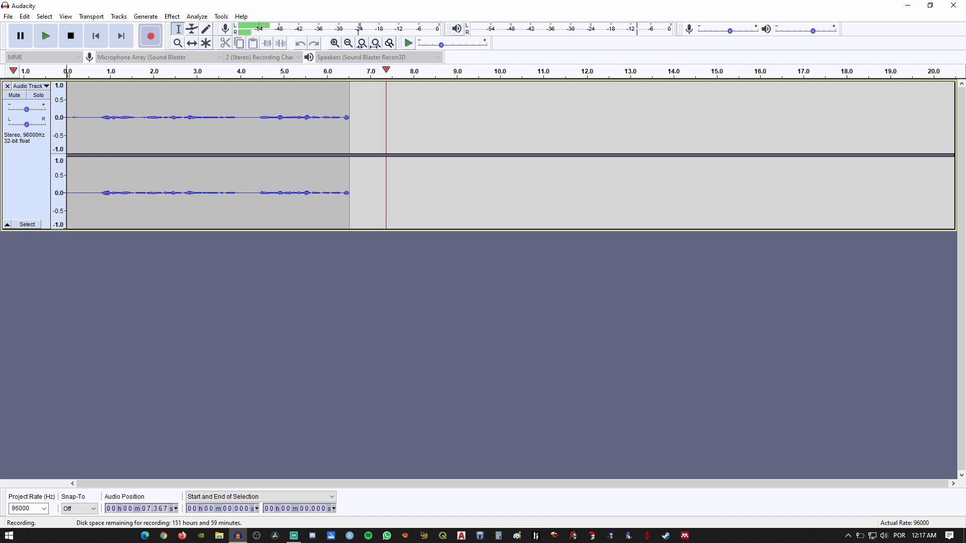
click(70, 35)
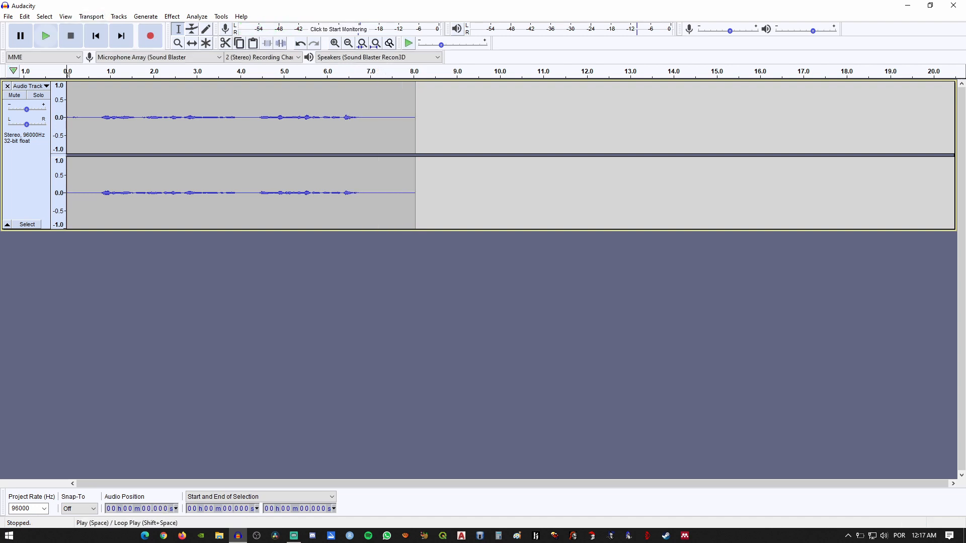
click(46, 36)
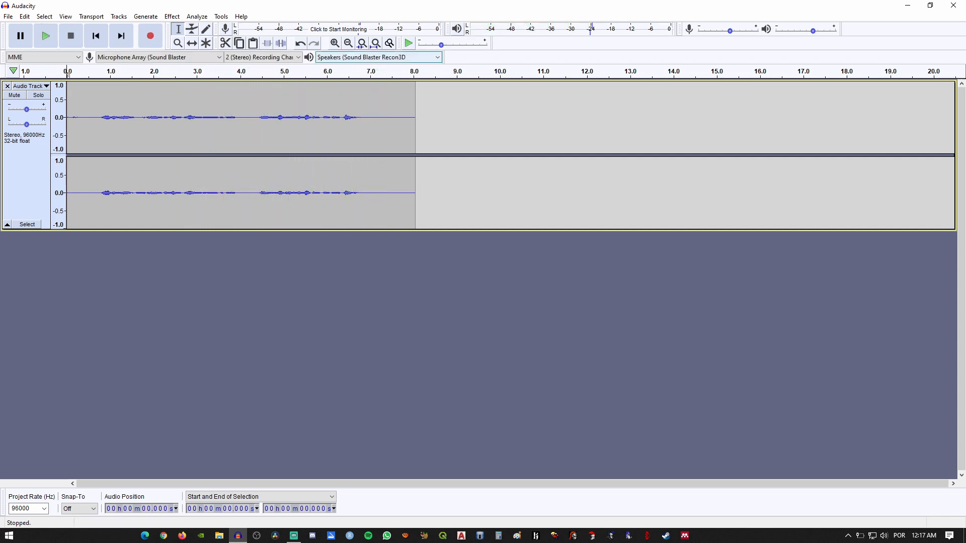
drag(369, 74, 392, 74)
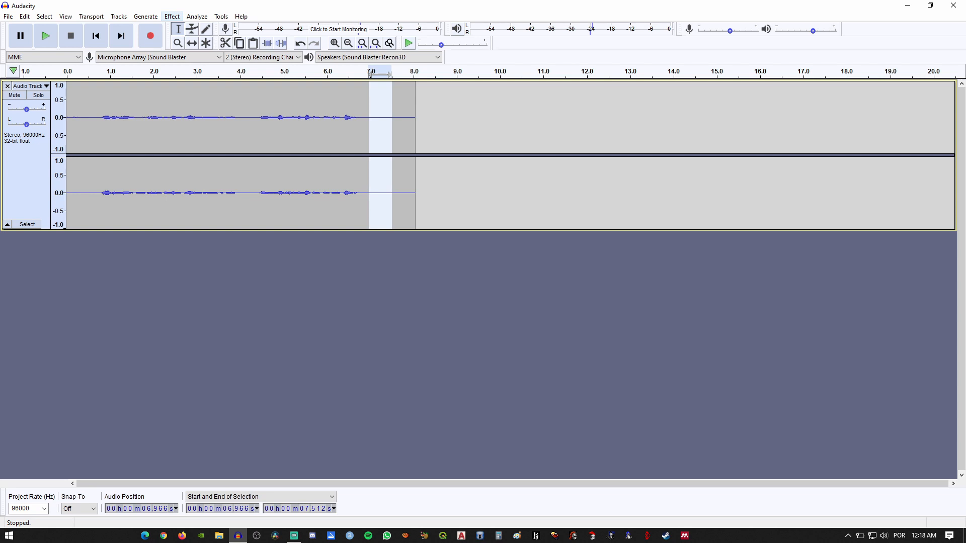
click(172, 16)
click(502, 126)
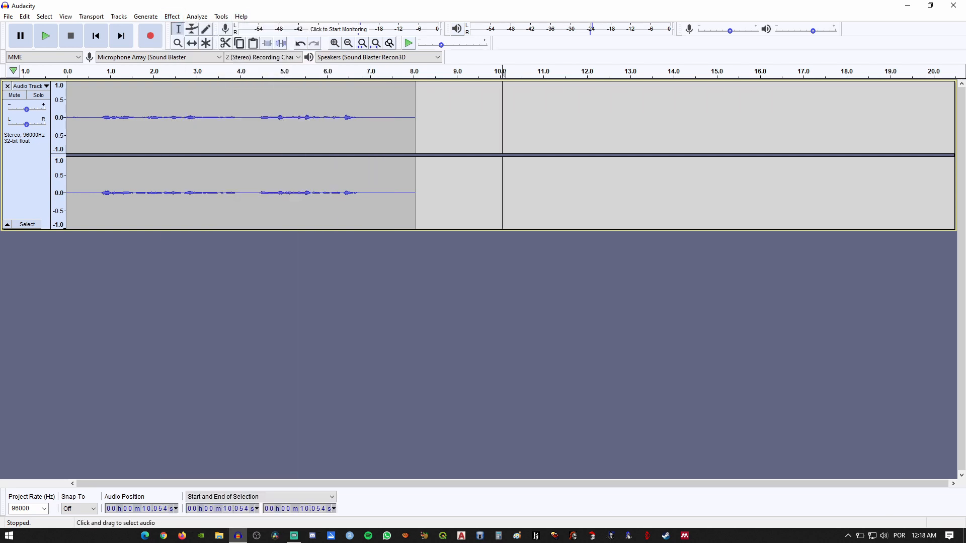
Step: Select the noise-only stretch from about 7.2 to 7.7 seconds after the speech and play it
drag(380, 126, 399, 125)
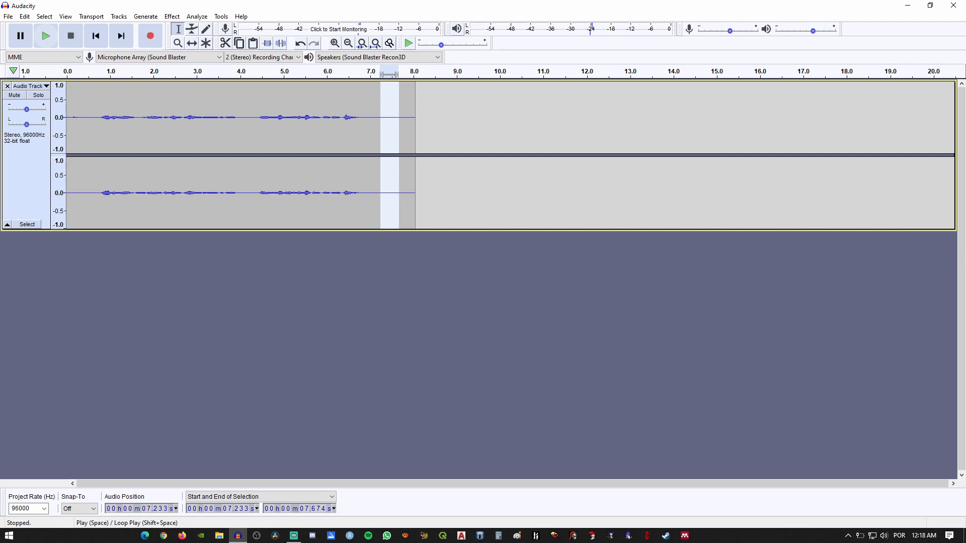
click(45, 36)
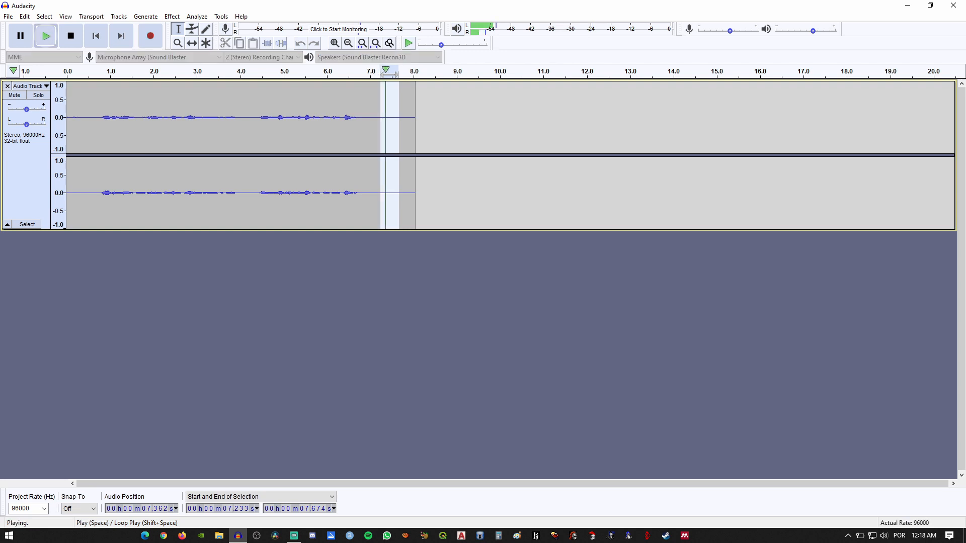
click(46, 36)
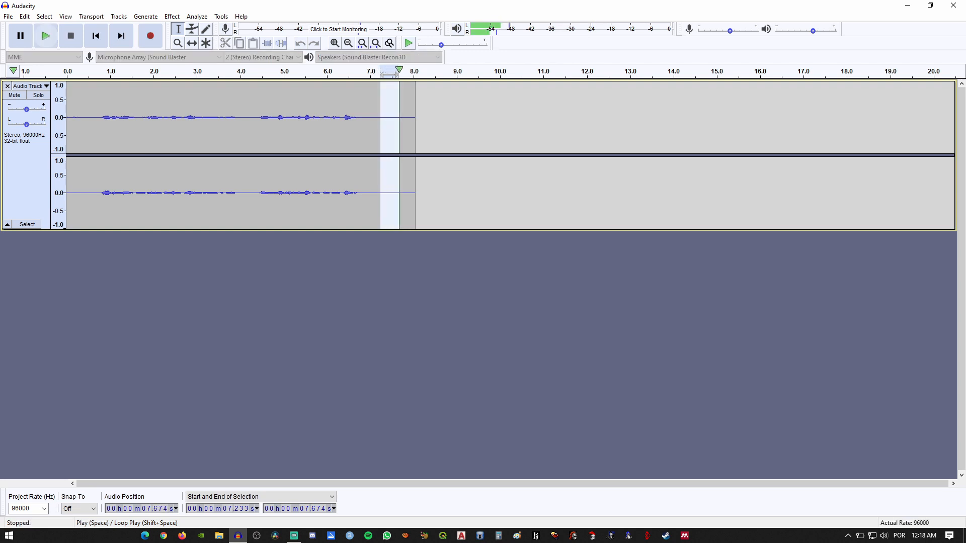
Step: Capture the noise profile from the selected stretch with the Noise Reduction effect
click(172, 16)
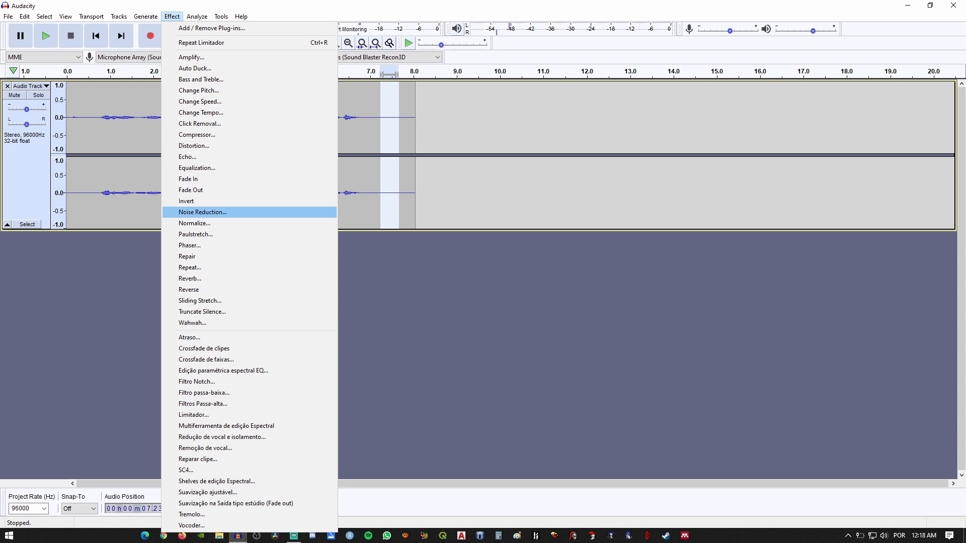
click(203, 212)
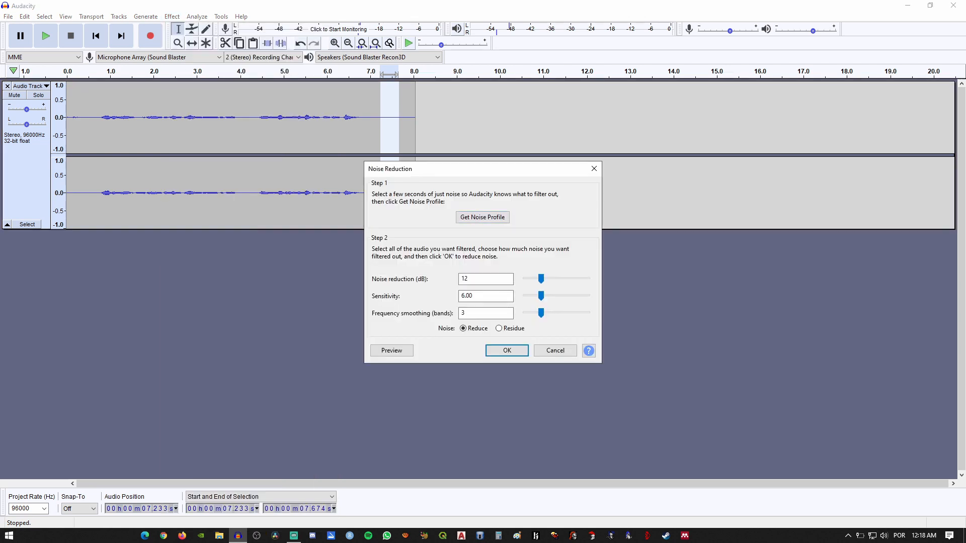
click(483, 217)
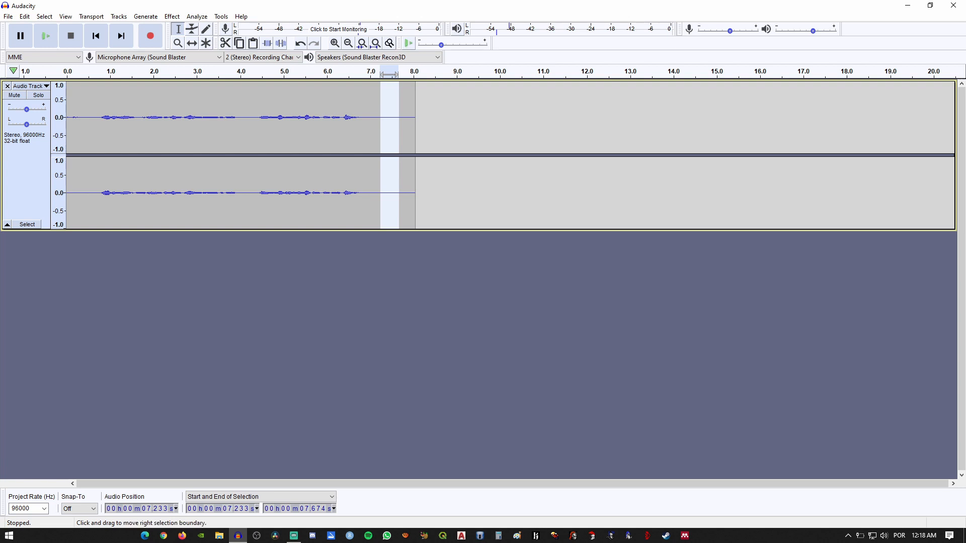
key(ctrl+a)
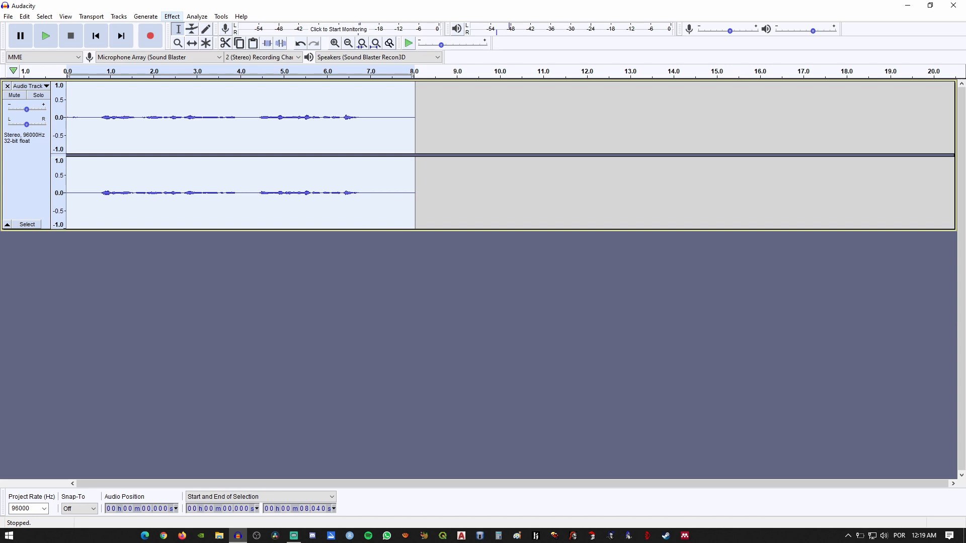
click(171, 16)
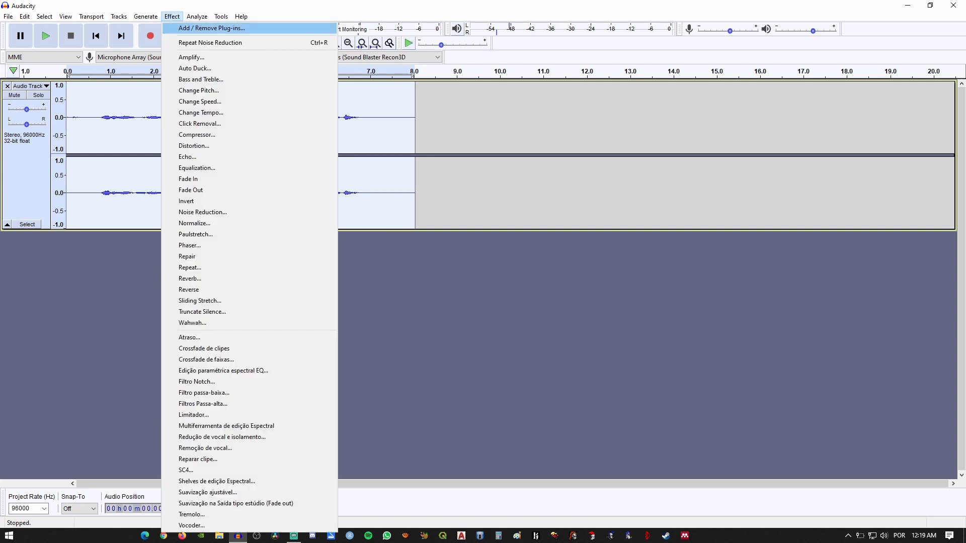
click(408, 155)
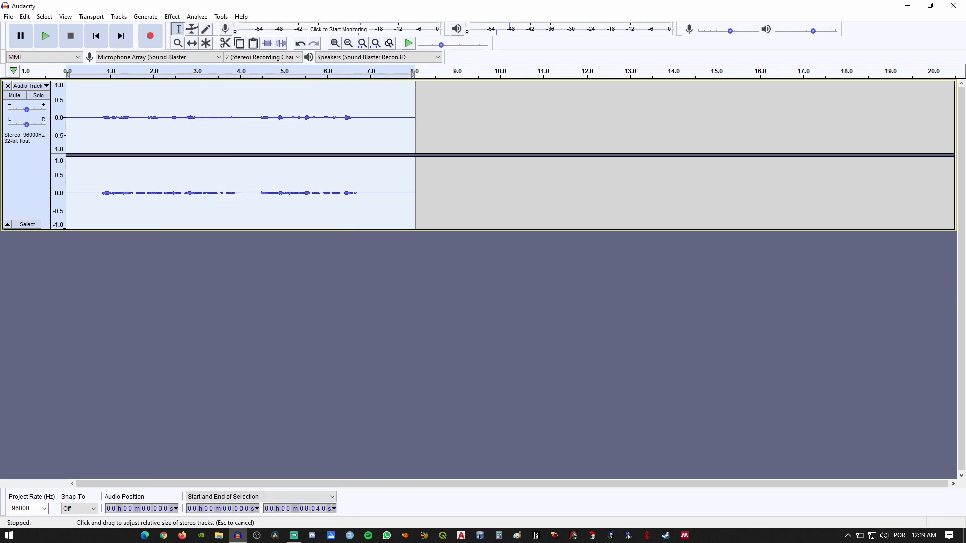
click(410, 148)
click(538, 145)
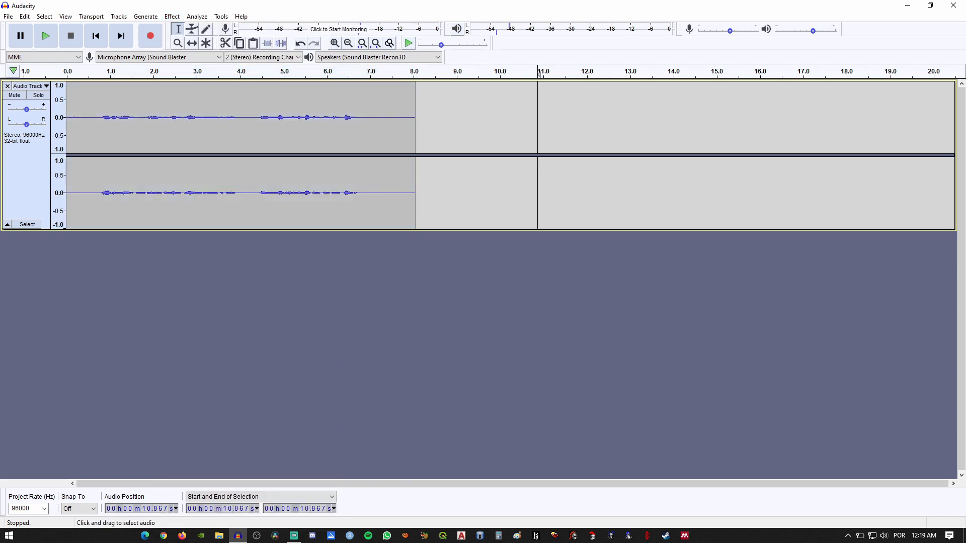
Step: Preview and apply Noise Reduction to the entire recording with 12 dB reduction, sensitivity 6.00 and 3 frequency smoothing bands
key(ctrl+a)
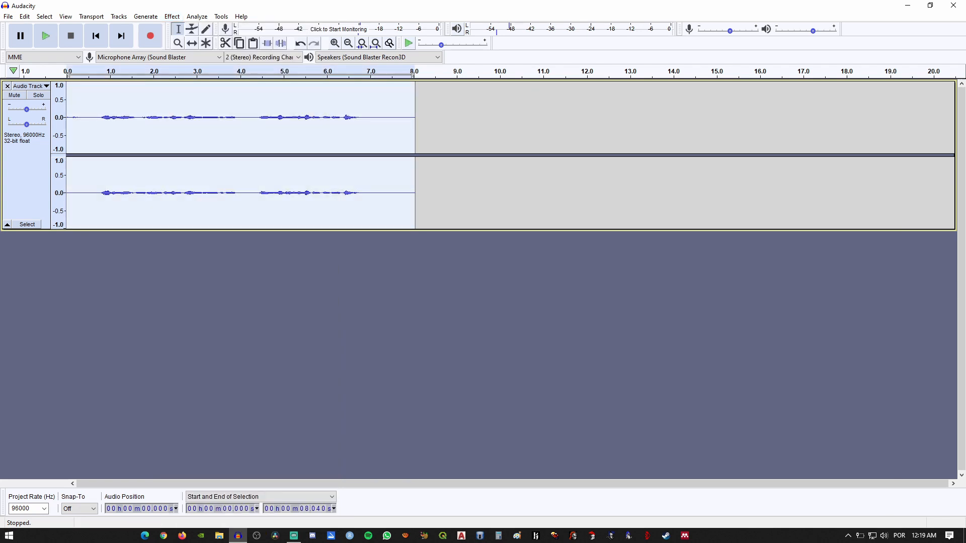
click(172, 17)
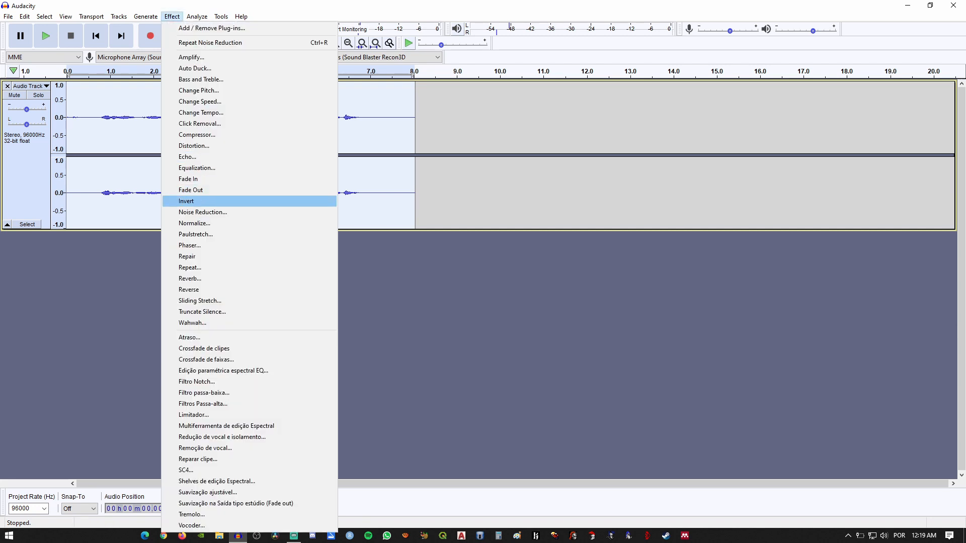
click(199, 212)
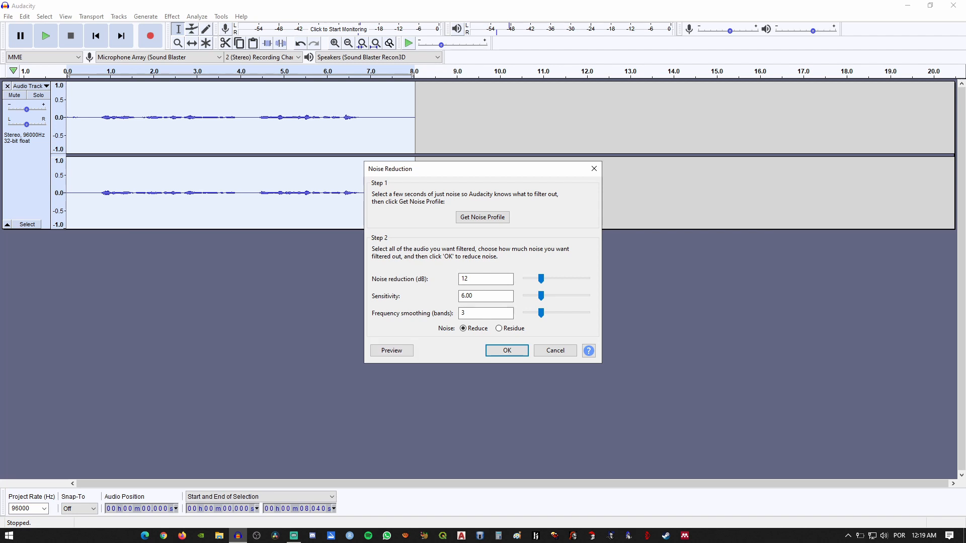
click(391, 350)
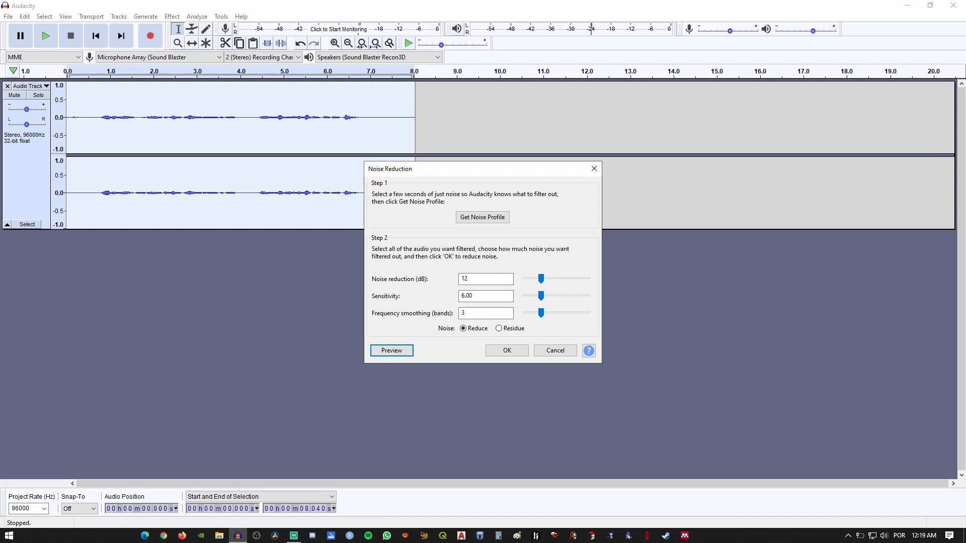
click(507, 350)
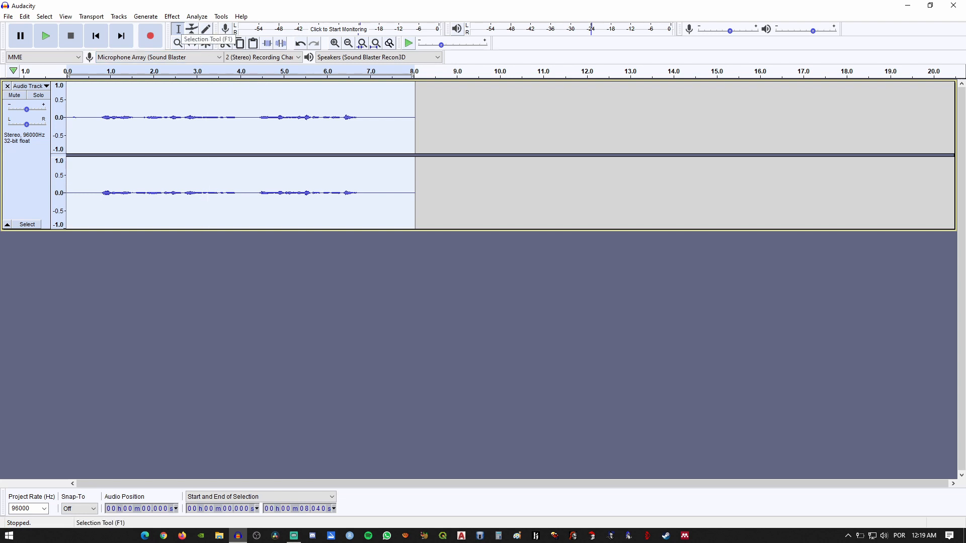
Step: Apply the Compressor with a -12 dB threshold, -40 dB noise floor, 2:1 ratio, 0.20 s attack, 1.0 s release and make-up gain
click(172, 16)
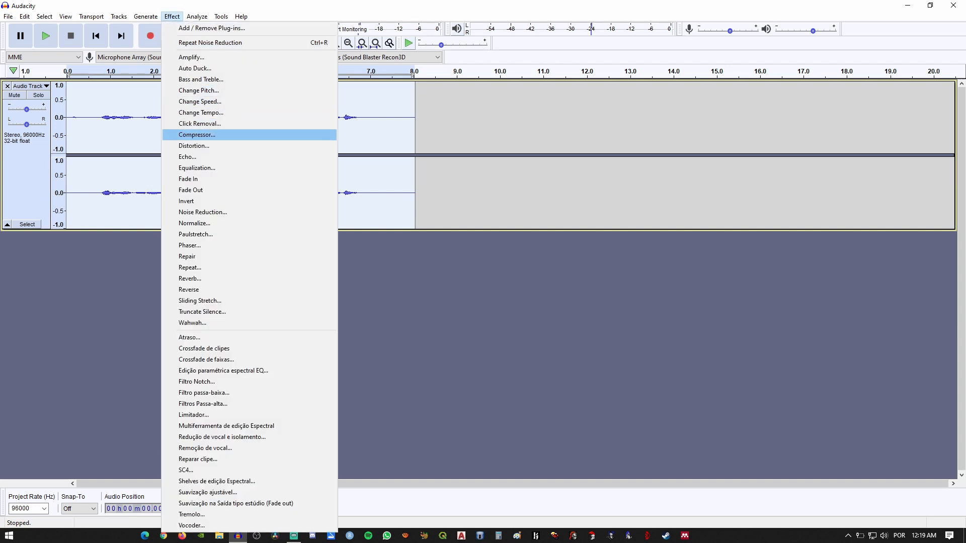
click(197, 134)
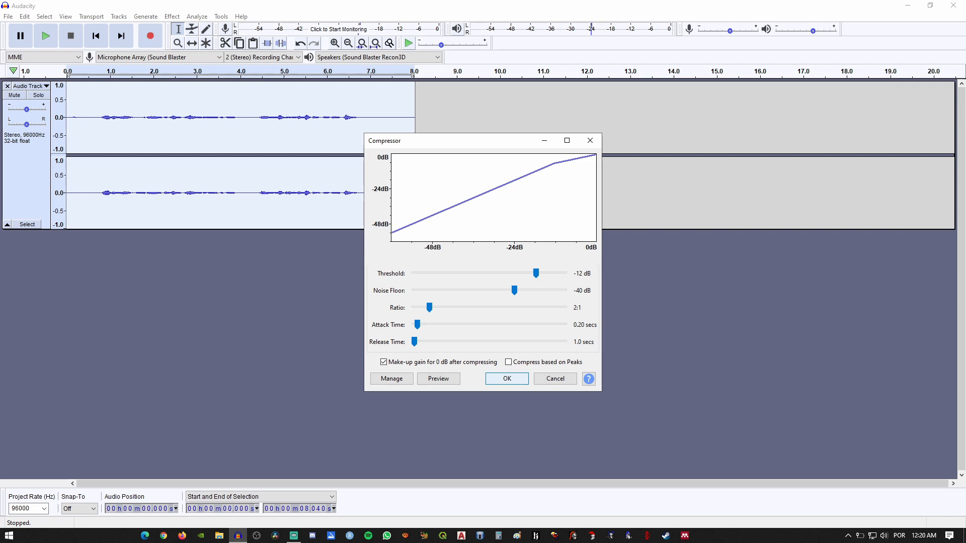
key(Return)
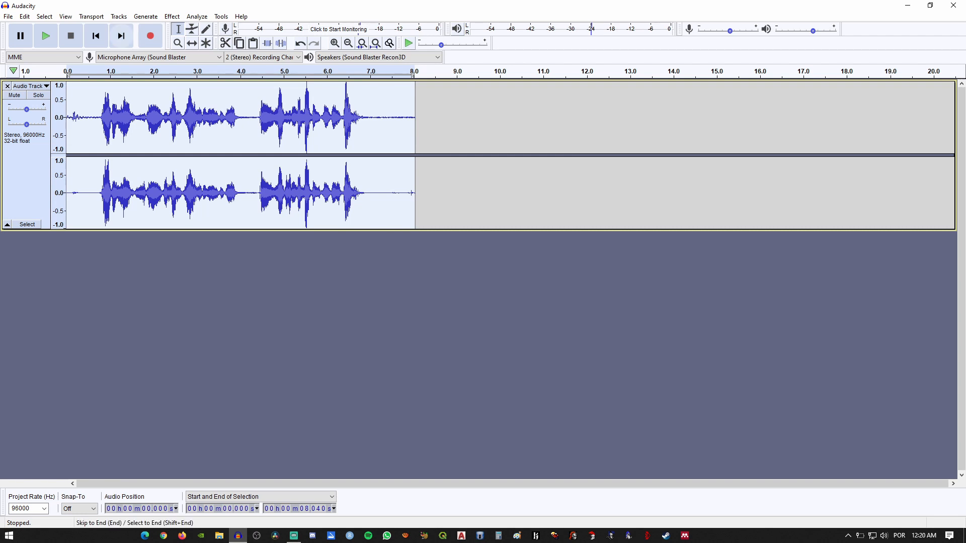
Step: Normalize the recording to a peak amplitude of -1.0 dB with DC offset removal
click(172, 17)
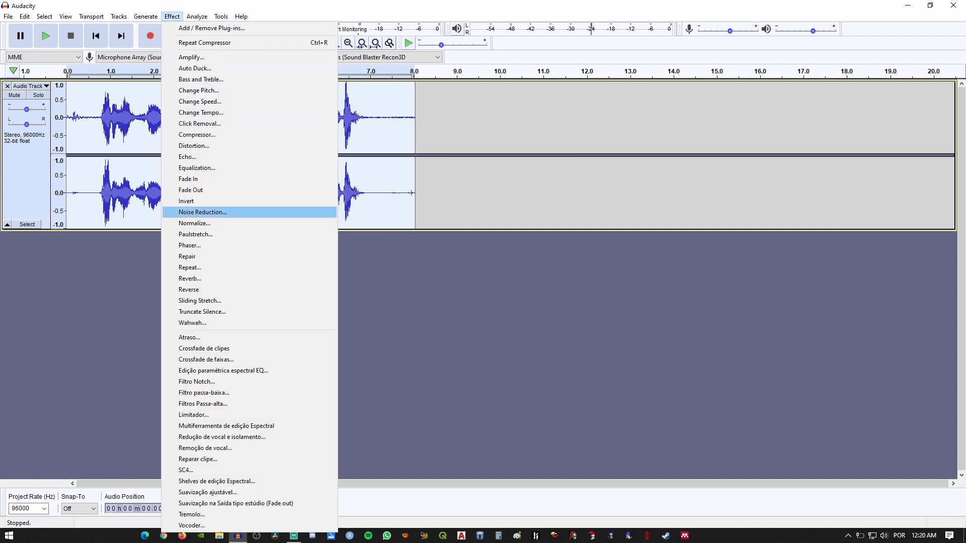
click(195, 223)
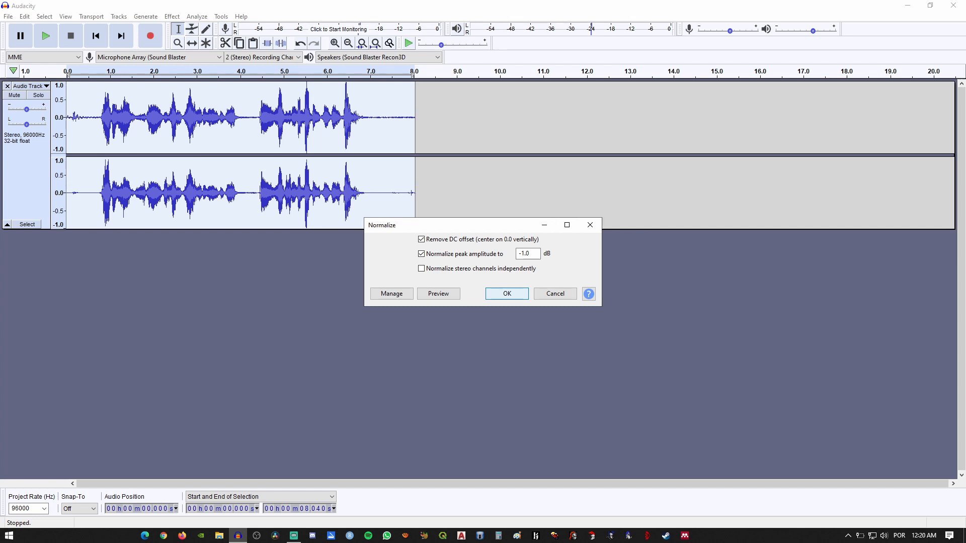
key(Return)
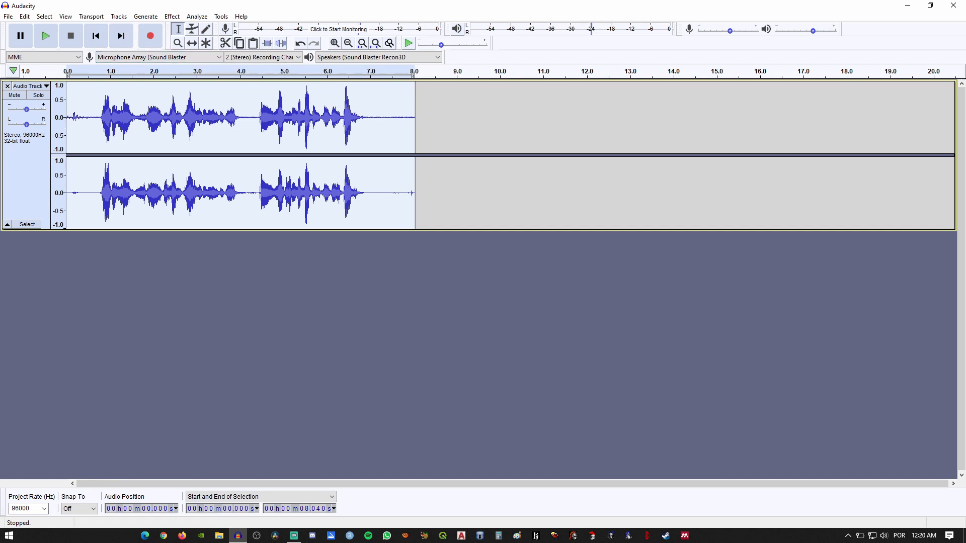
Step: Open the Equalization effect for the recording and preview it with the AM Radio curve
click(171, 16)
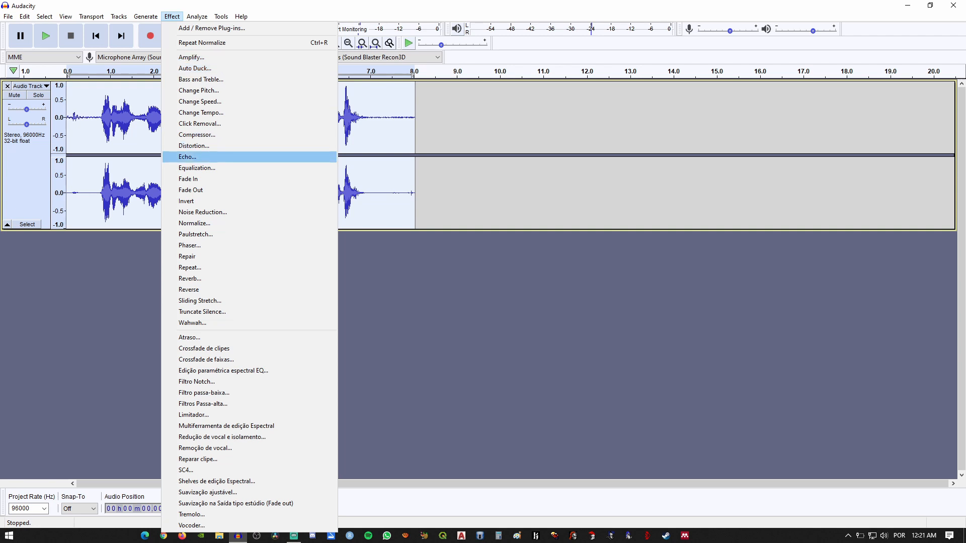
click(197, 168)
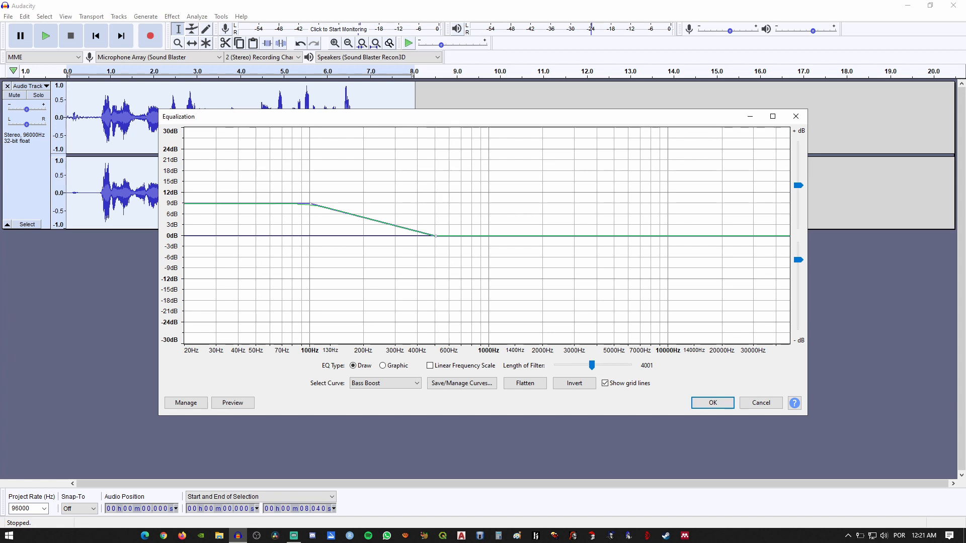
click(385, 383)
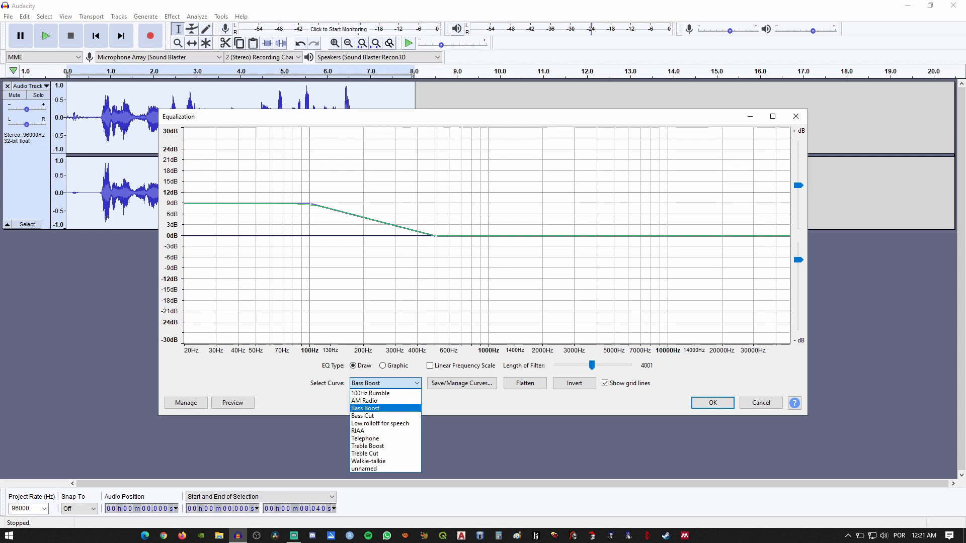
click(364, 401)
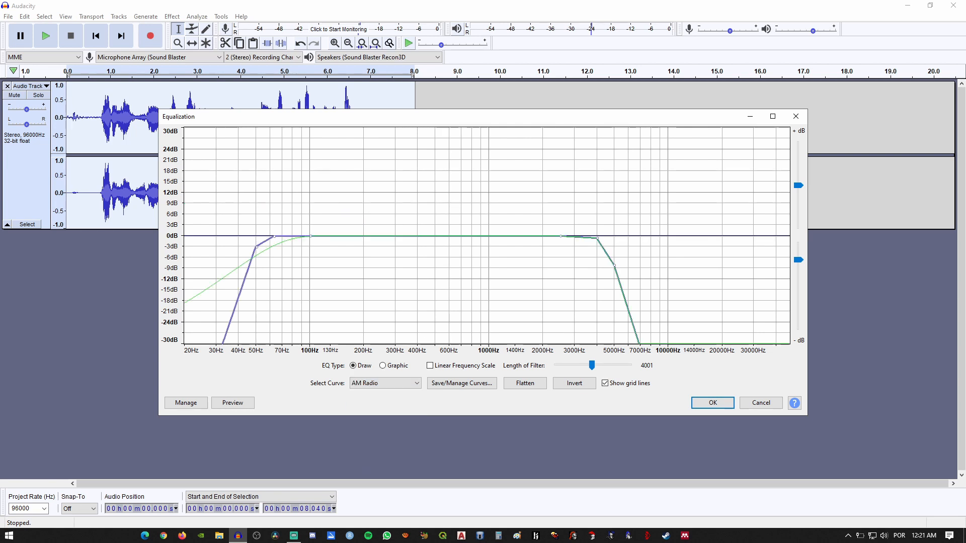
click(232, 403)
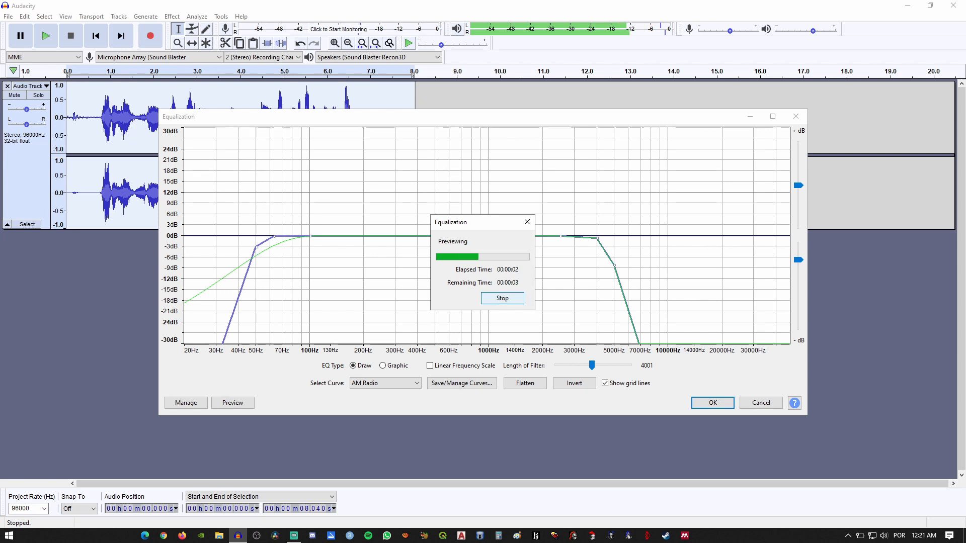
click(502, 298)
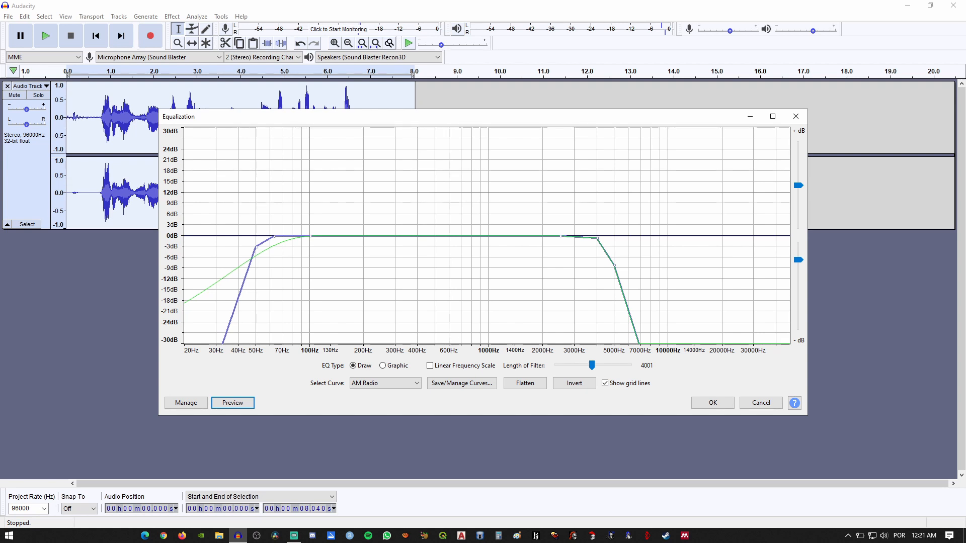
Step: Switch the equalization curve to Bass Boost and preview its sound
click(385, 383)
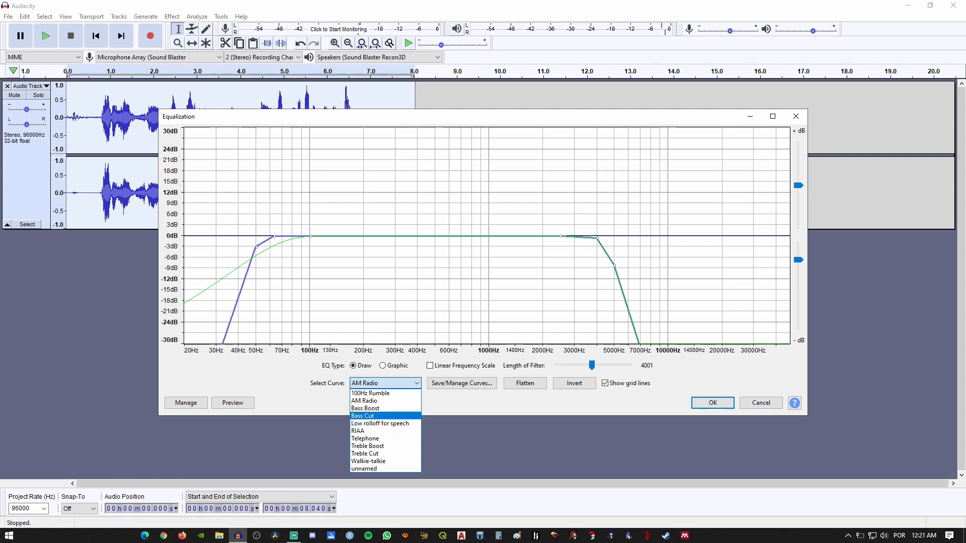
click(365, 408)
click(232, 403)
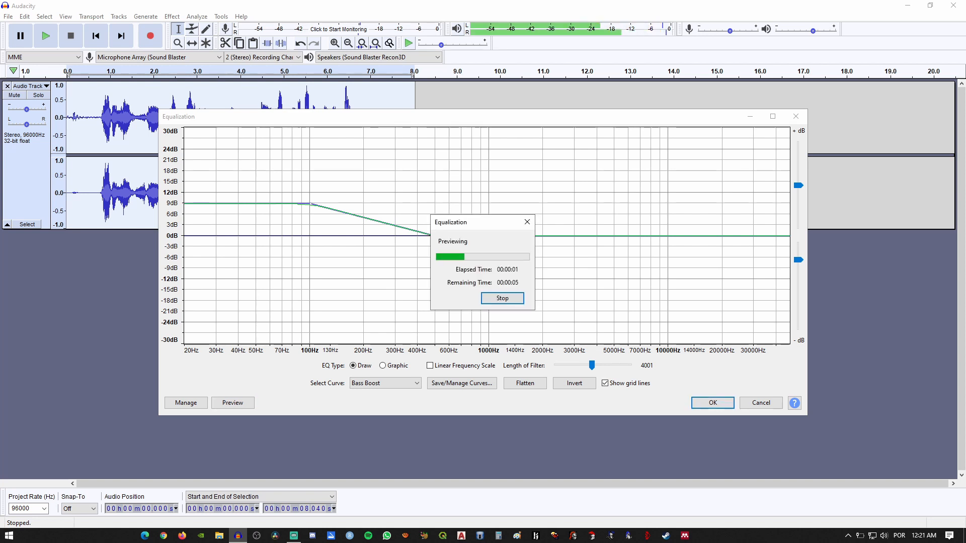
click(502, 298)
Step: Switch the equalization curve to Treble Boost and preview its sound
click(385, 383)
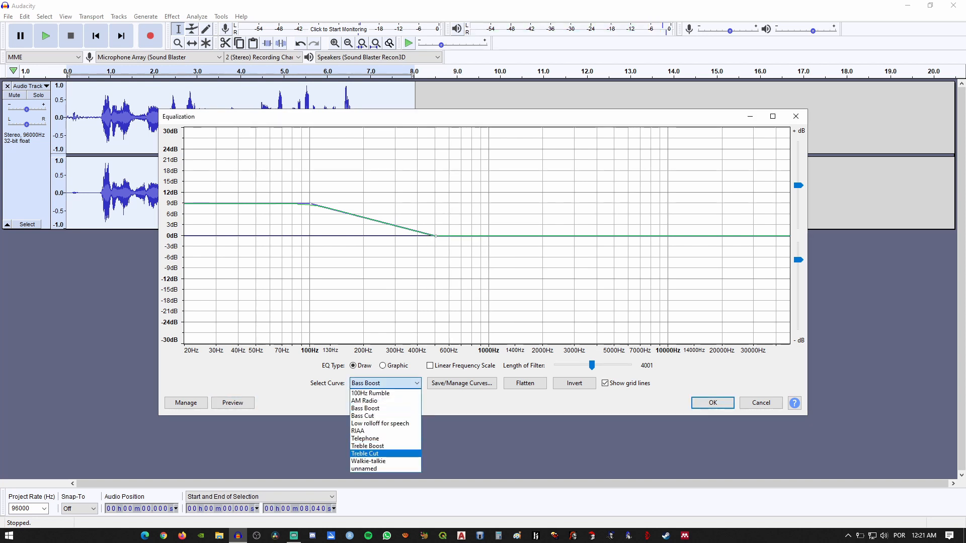
click(368, 446)
click(233, 403)
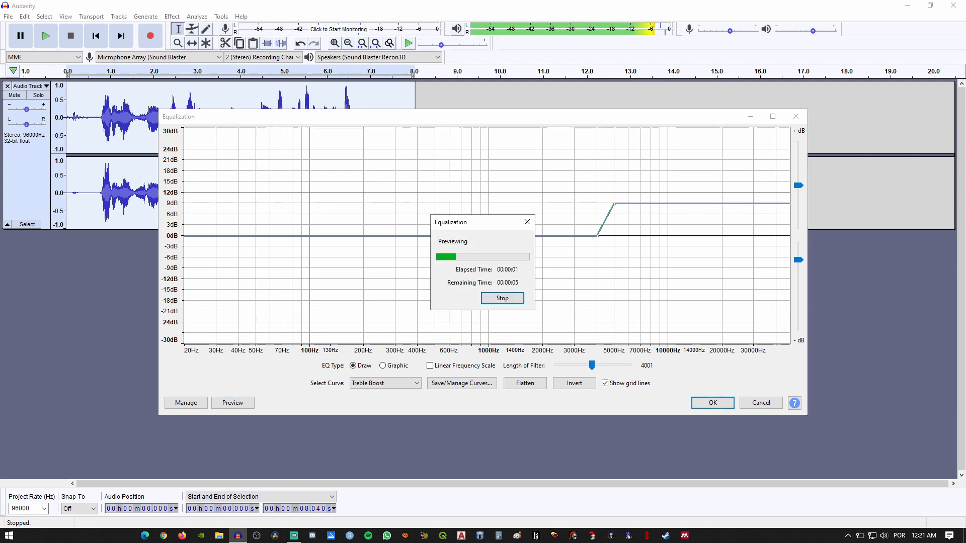
click(502, 298)
Step: Apply the Bass Boost equalization curve to the recording and play back the result
click(385, 383)
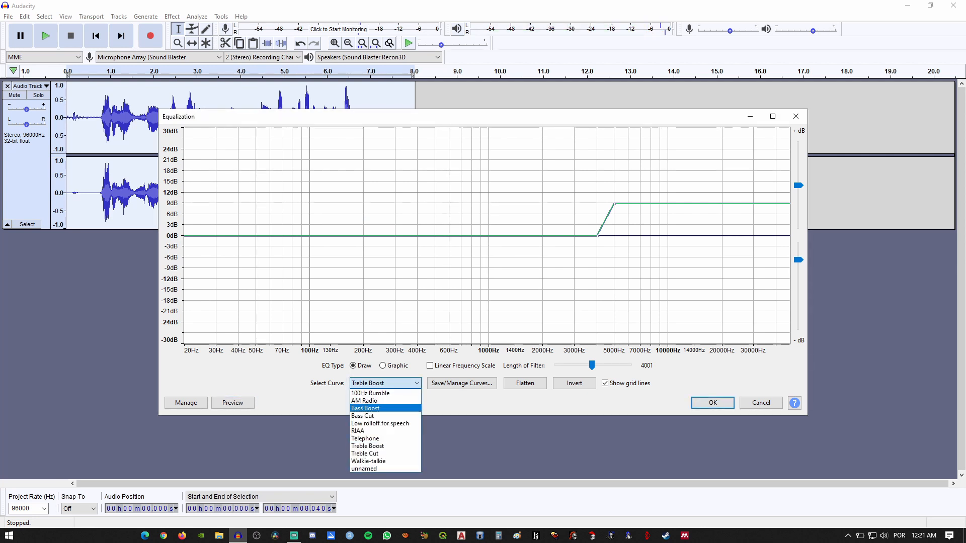
click(368, 407)
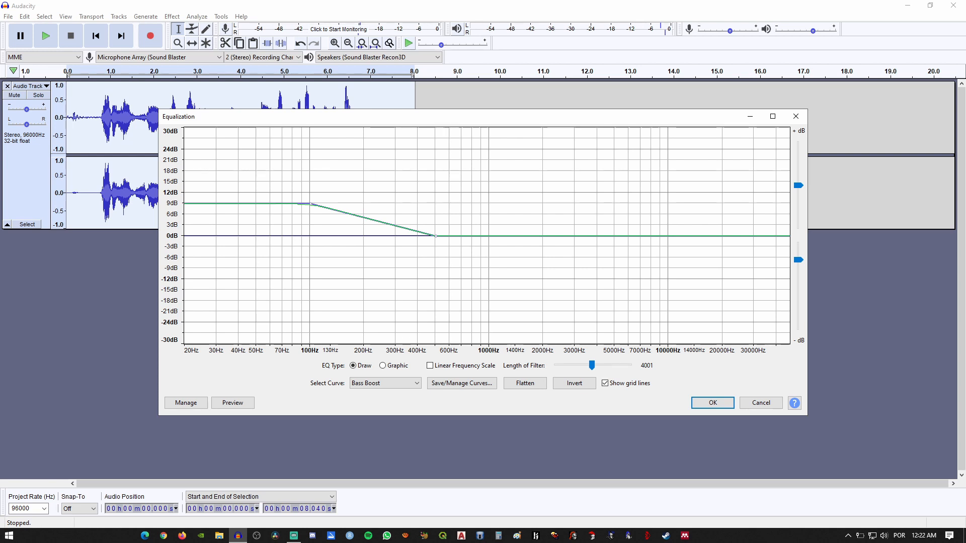
key(Return)
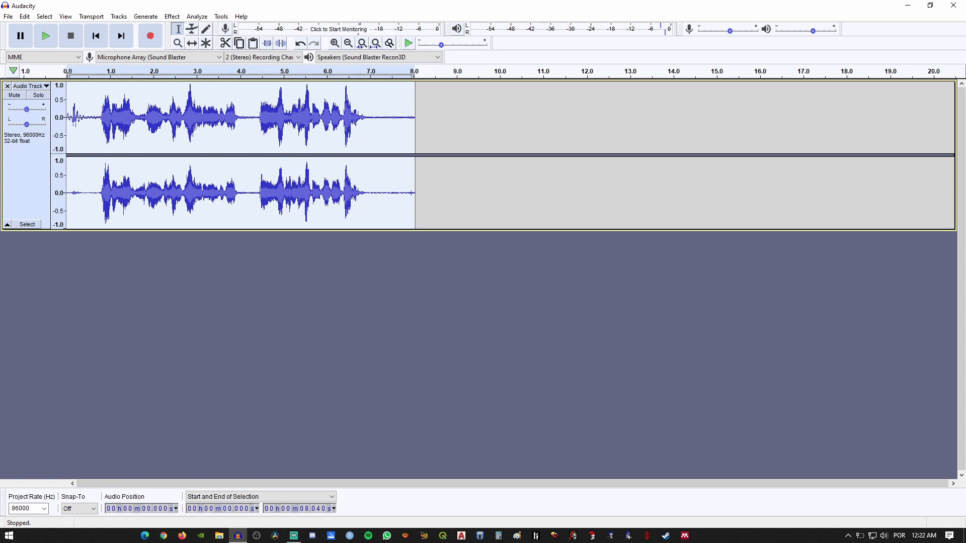
click(46, 35)
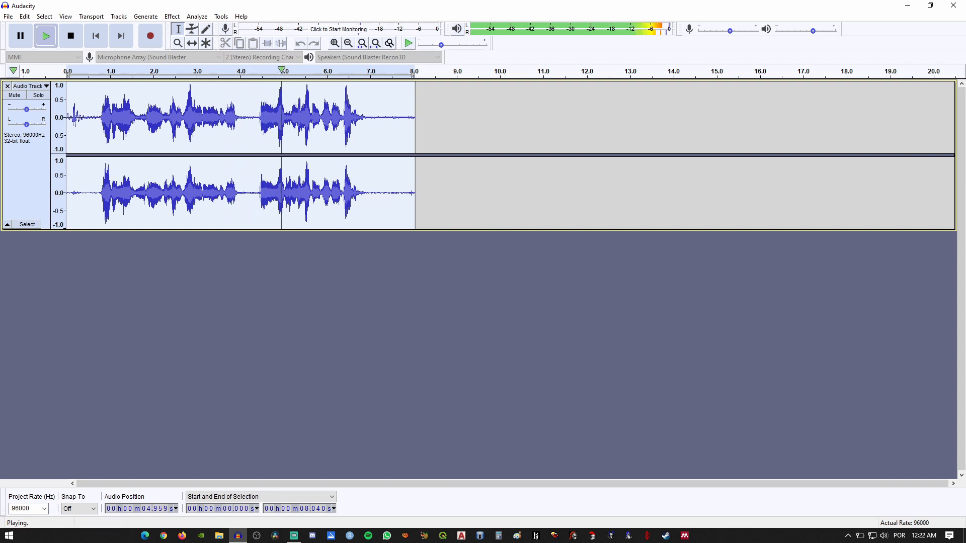
key(space)
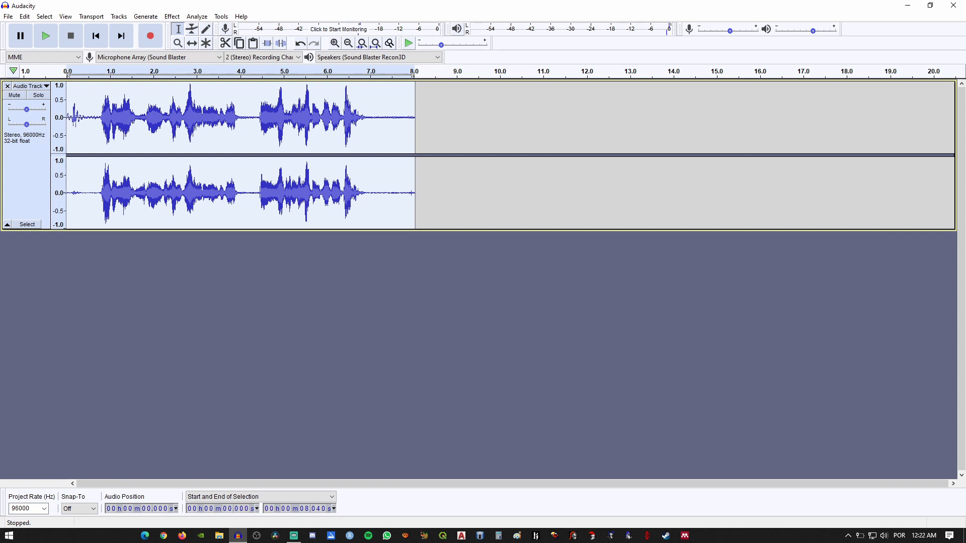
Step: Preview and apply the Limiter with Soft Limit type, 0 dB input gains, -10 dB limit, 50 ms hold and no make-up gain
click(172, 17)
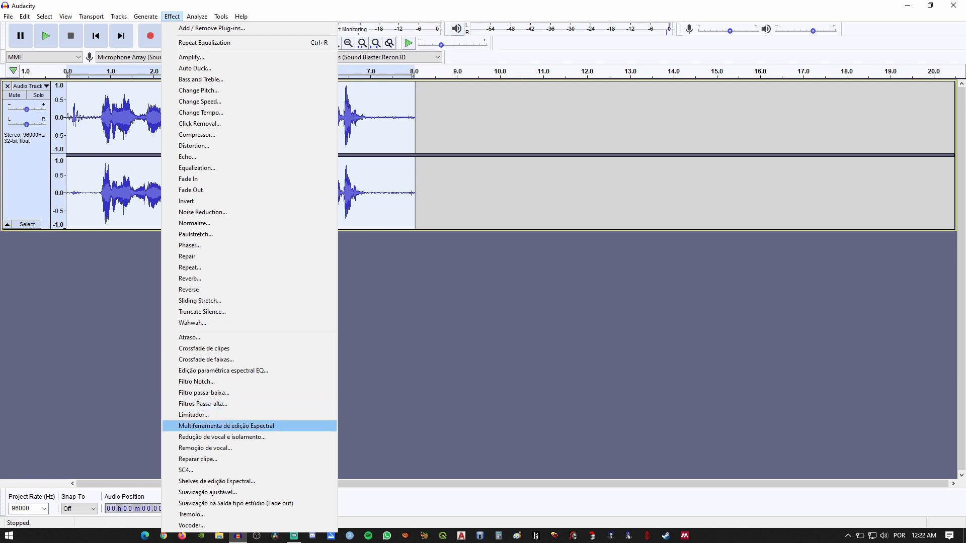
key(Return)
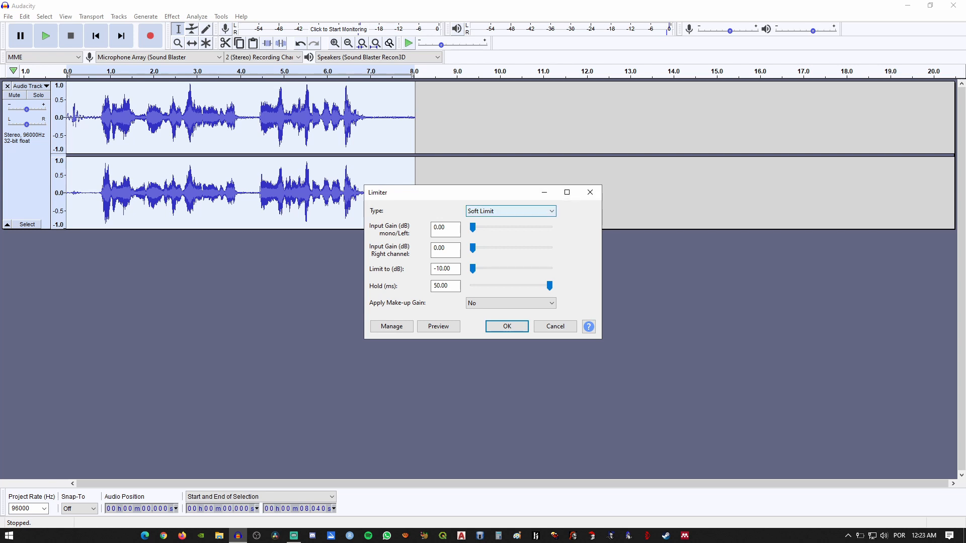
key(alt+Down)
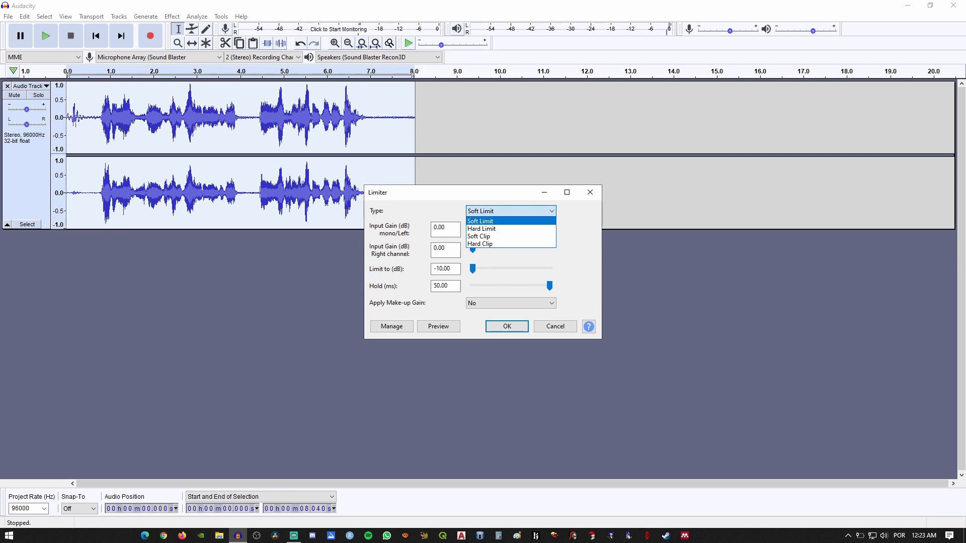
key(Escape)
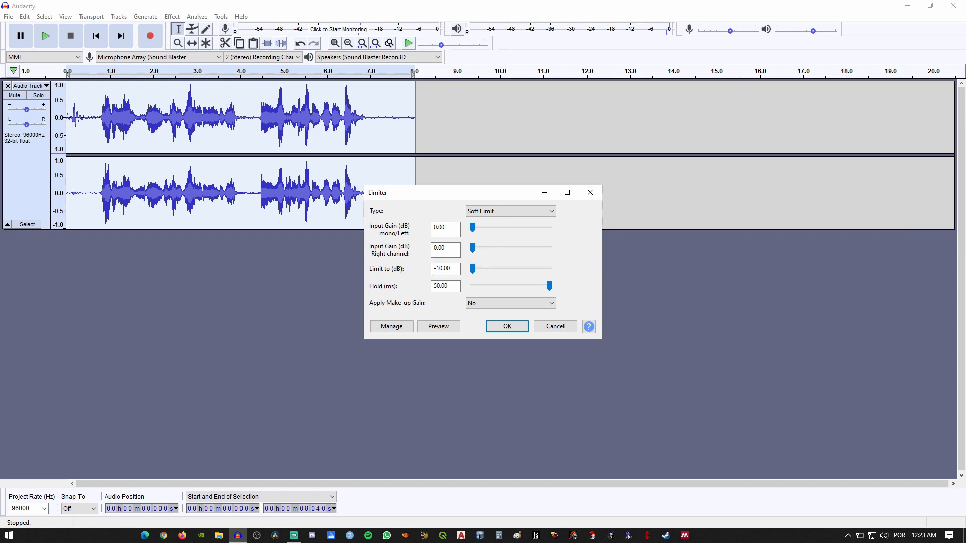
click(438, 326)
click(507, 326)
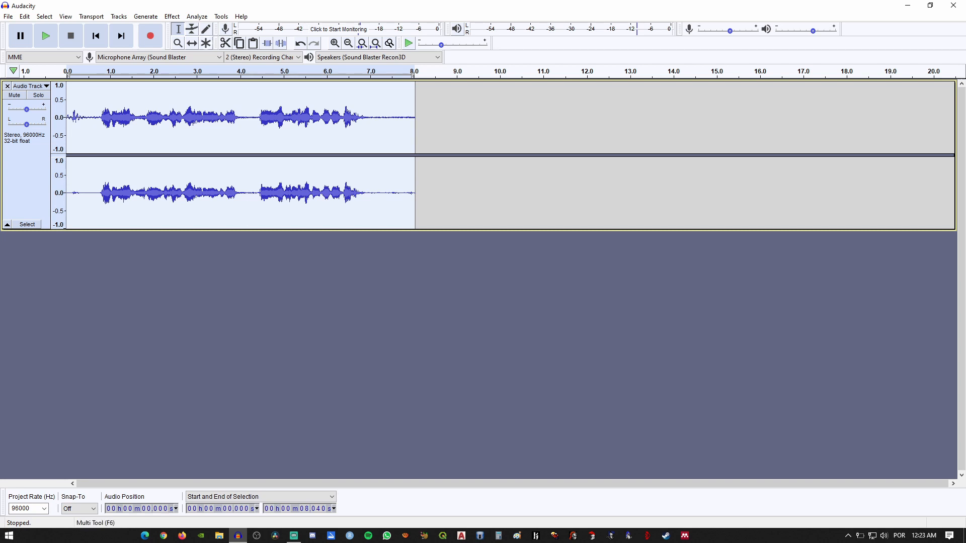
Step: Preview the Amplify effect on the recording with 10 dB amplification, without applying it
key(alt+c)
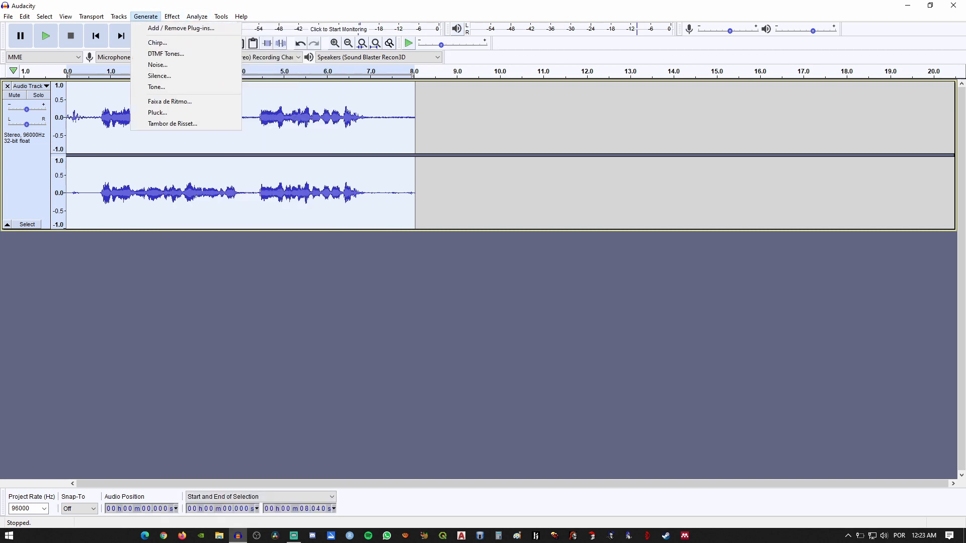
key(Return)
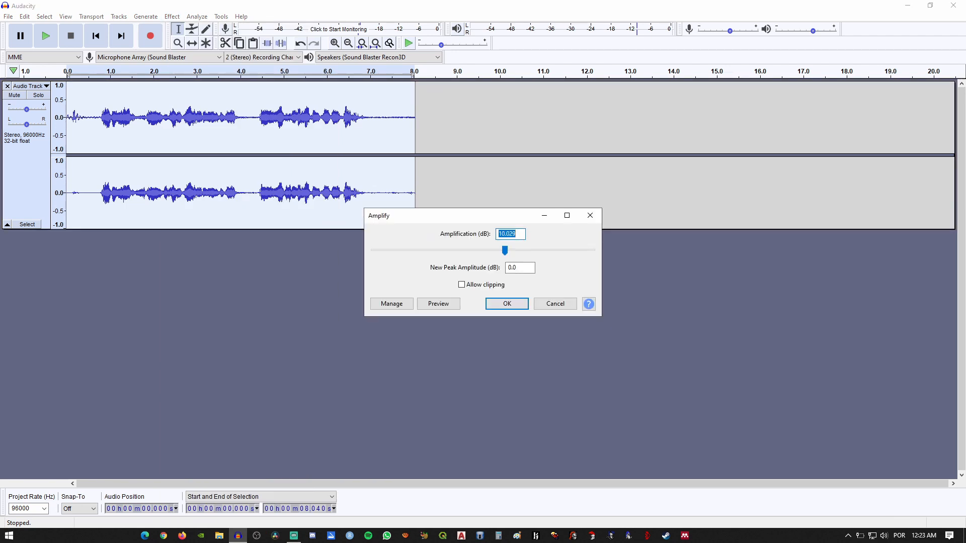
text(10)
click(438, 303)
click(555, 304)
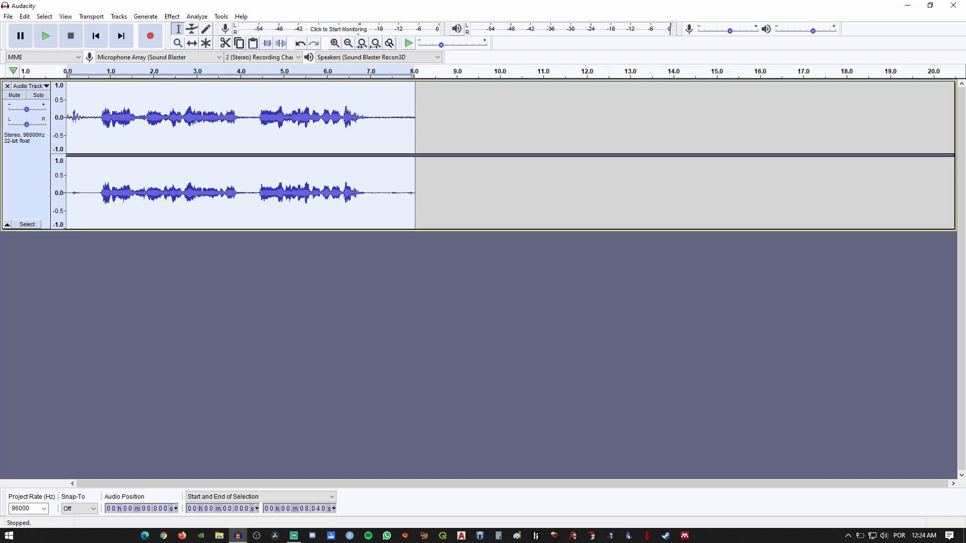
Step: Trim the recording by deleting about the first 0.67 s before the voice and the silent tail from about 6.43 s to the end
key(space)
key(p)
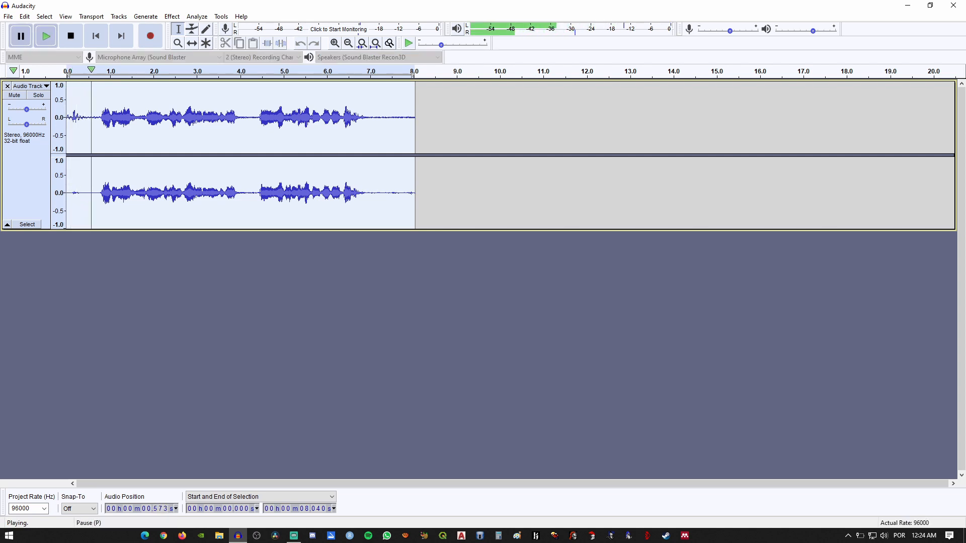
drag(95, 126, 64, 126)
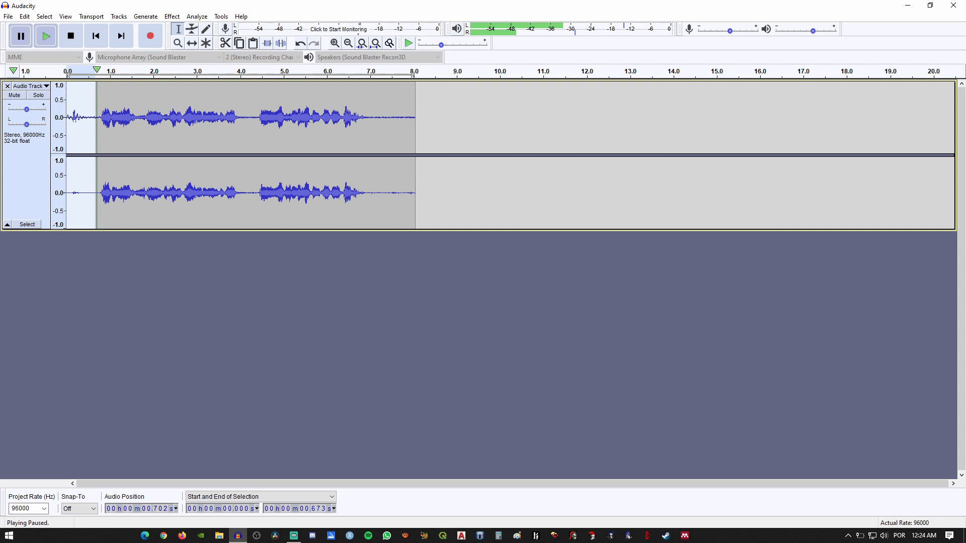
key(space)
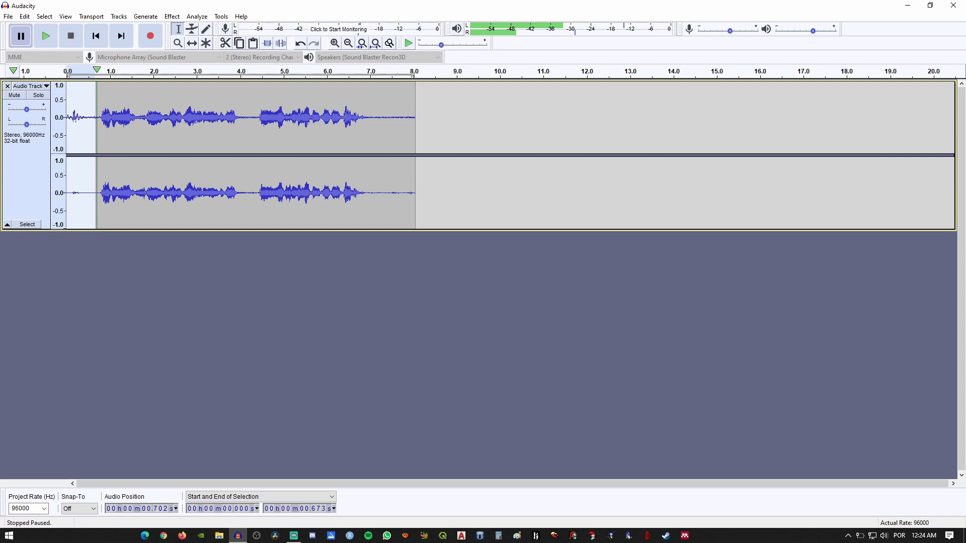
key(Delete)
click(46, 36)
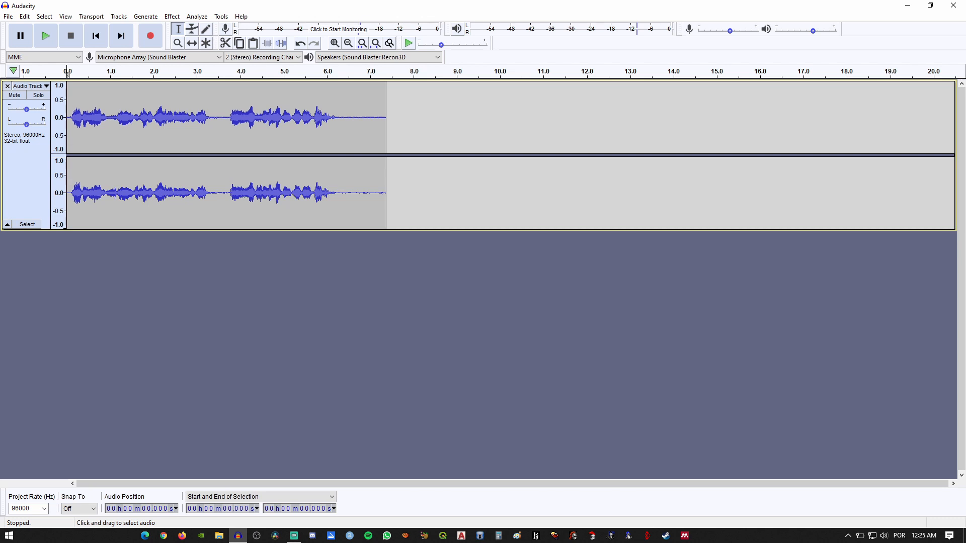
drag(345, 121, 397, 121)
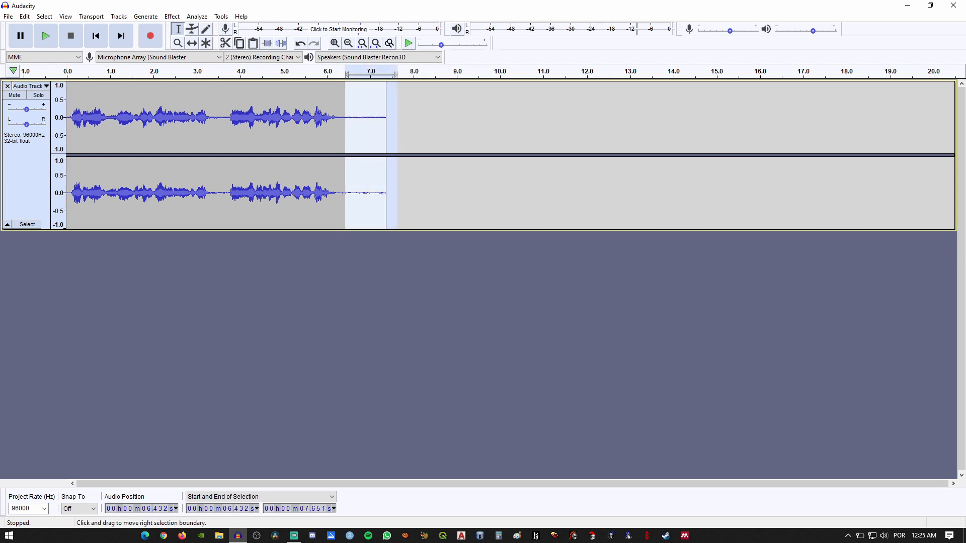
key(Delete)
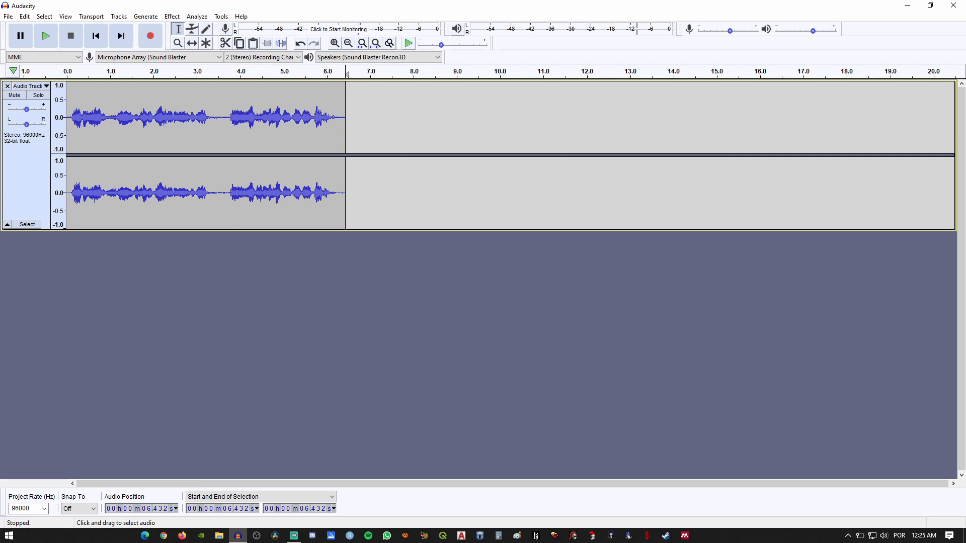
Step: Open the list of export formats for the finished recording
key(alt+f)
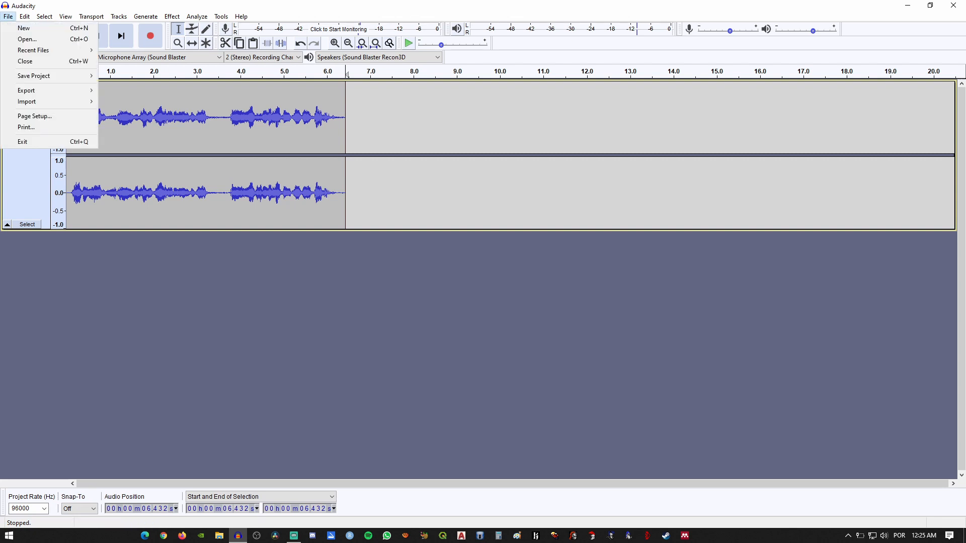
mouse_move(45, 91)
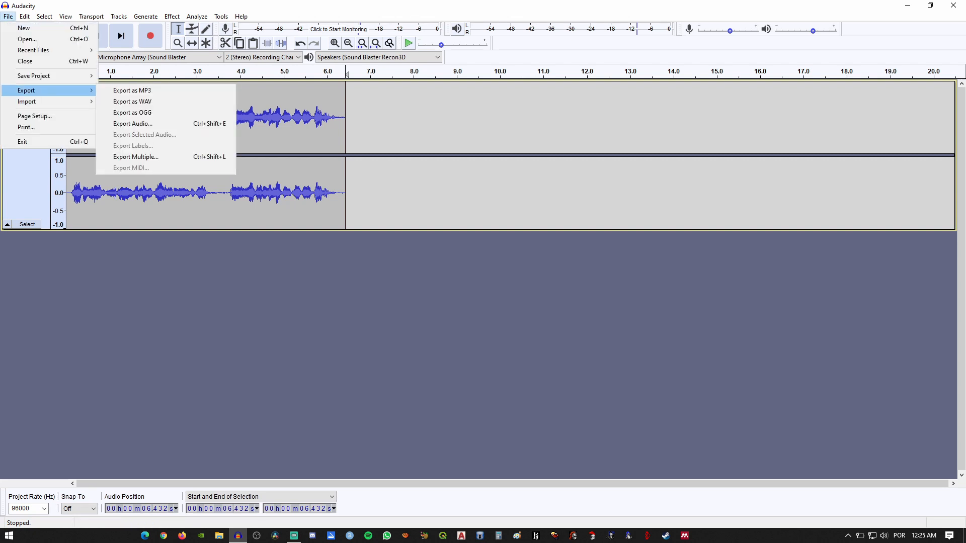